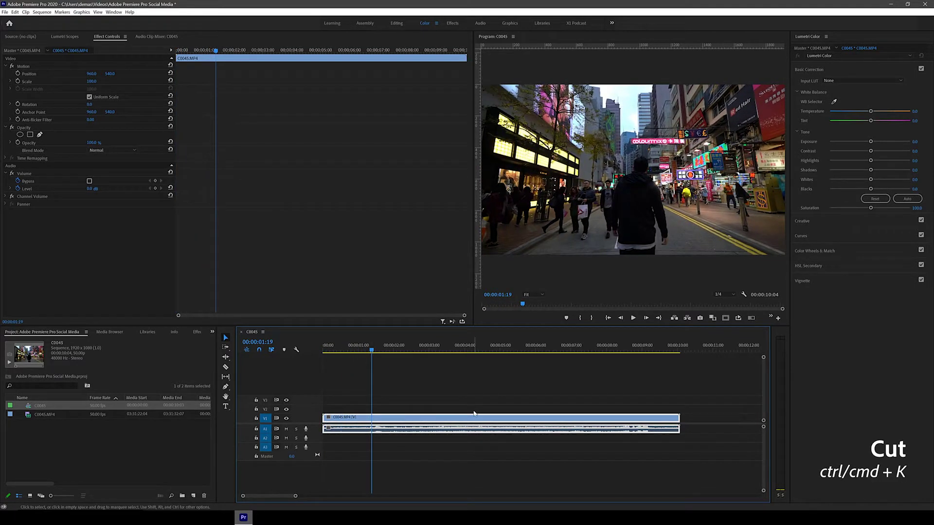
Split C0045 at 00:00:01:19, deleting the opening piece and its gap so the clip starts at zero.
key("ctrl+k")
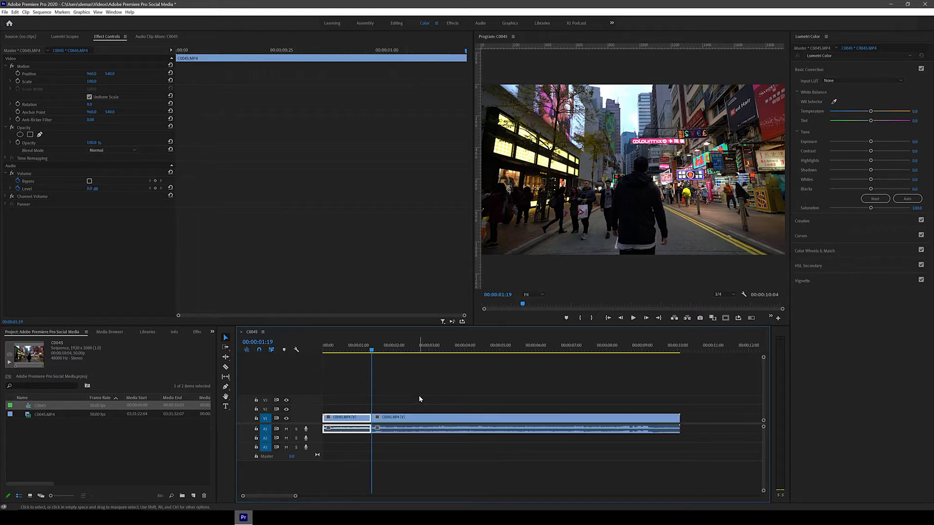
key("Delete")
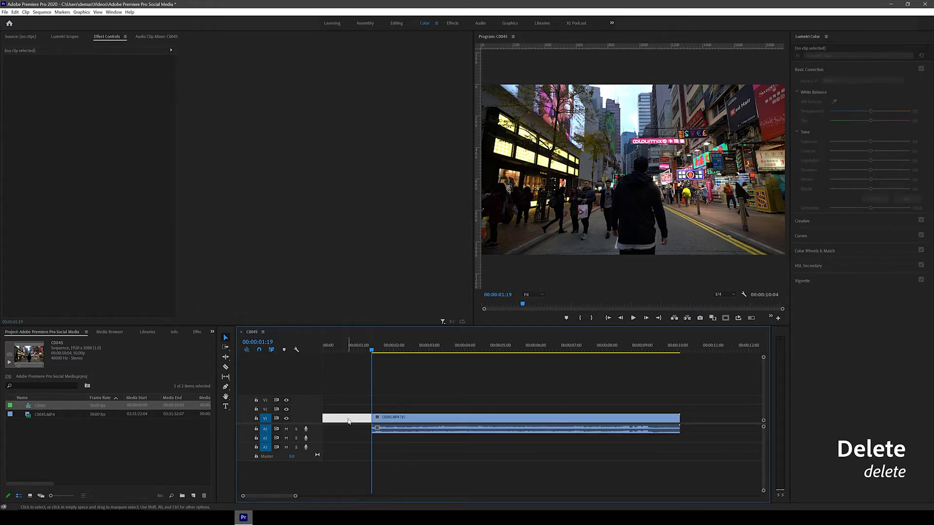
key("Delete")
Trim the street clip's end back to 00:00:07:32.
left_click_drag(360, 351, 593, 350)
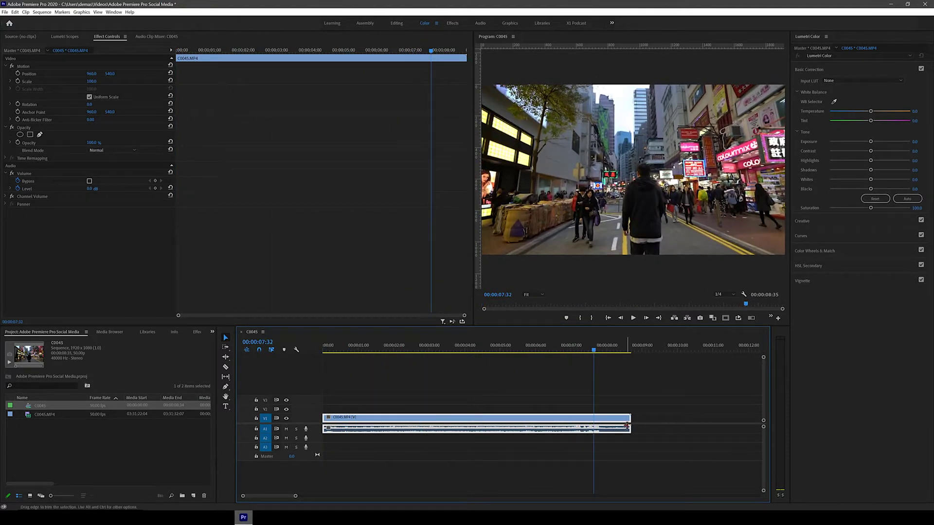
left_click_drag(628, 417, 594, 418)
key("Home")
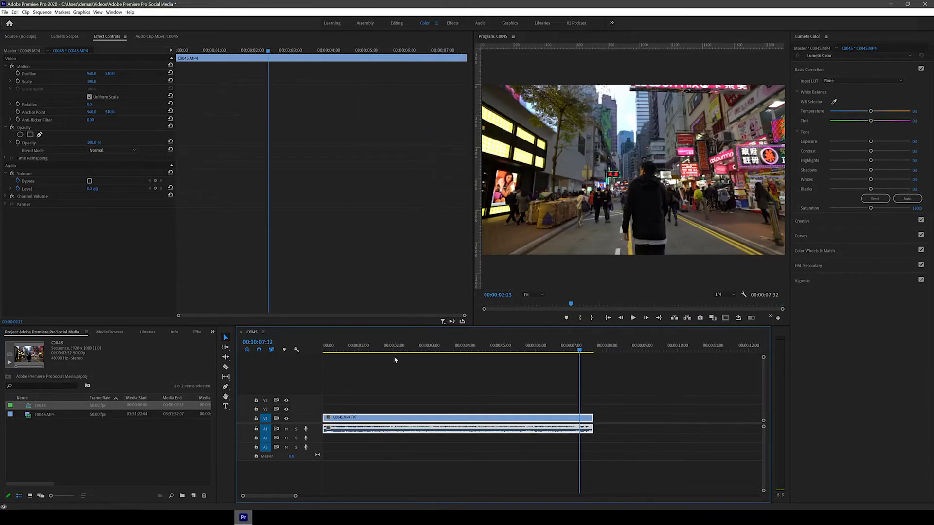
Drop Warp Stabilizer from the Effects panel onto C0045 on V1, analyzing at 50% smoothness.
left_click(196, 333)
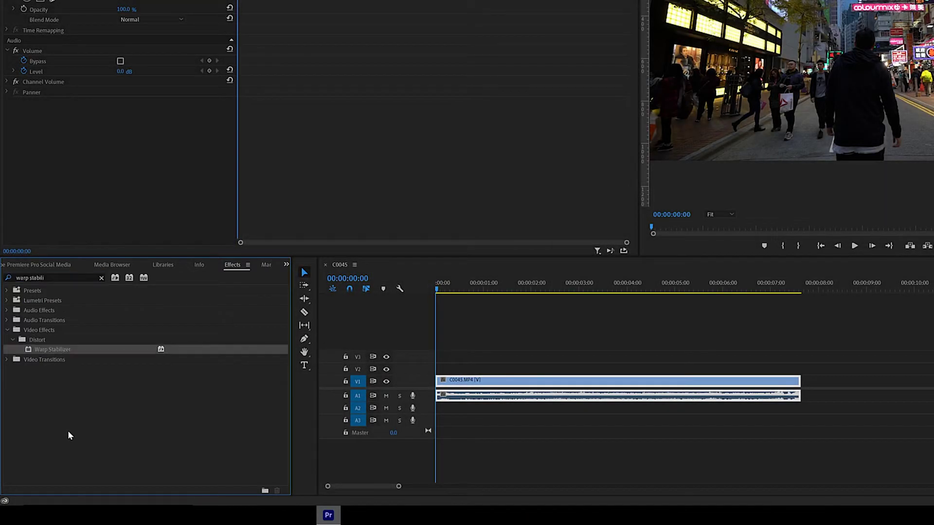
left_click_drag(496, 376, 496, 379)
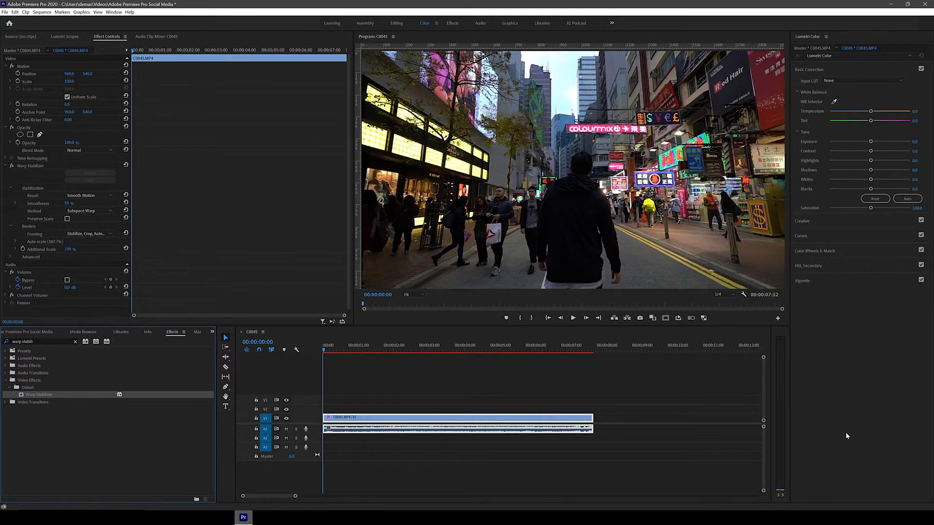
left_click(659, 426)
key("space")
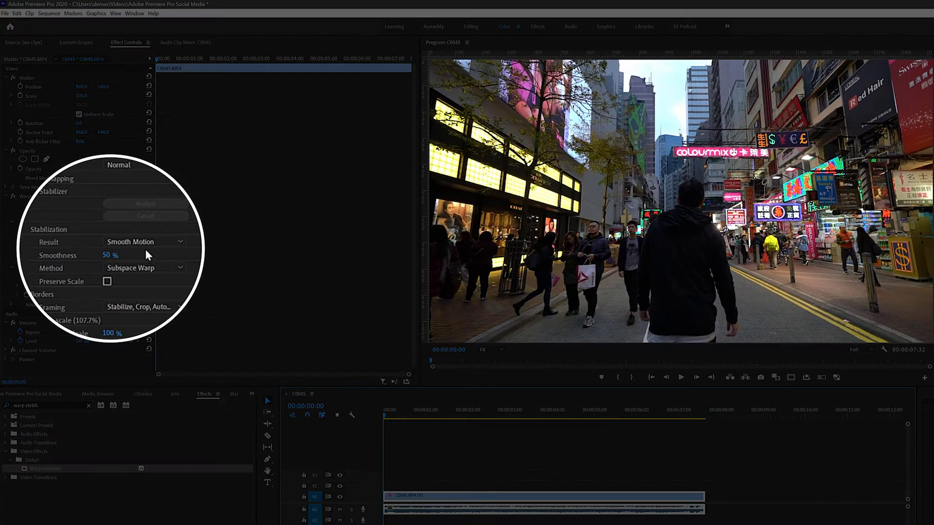
left_click(166, 243)
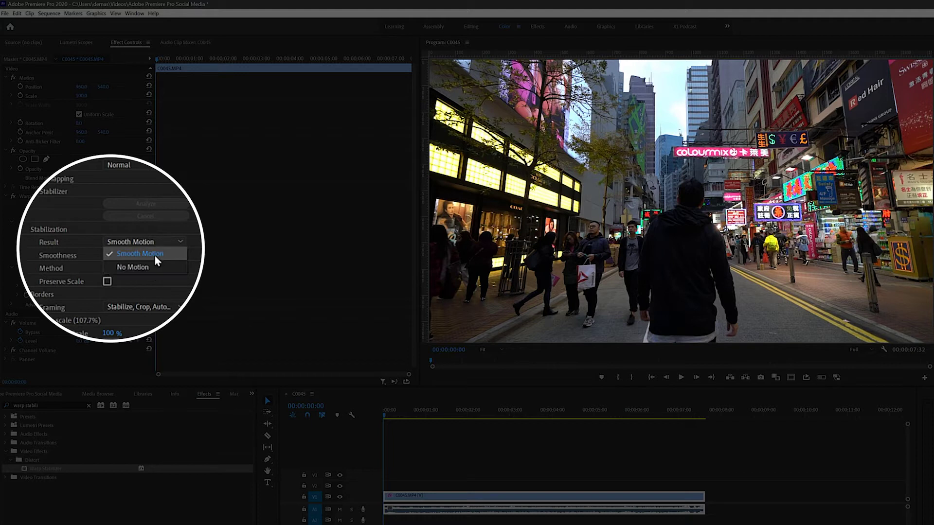
left_click(185, 239)
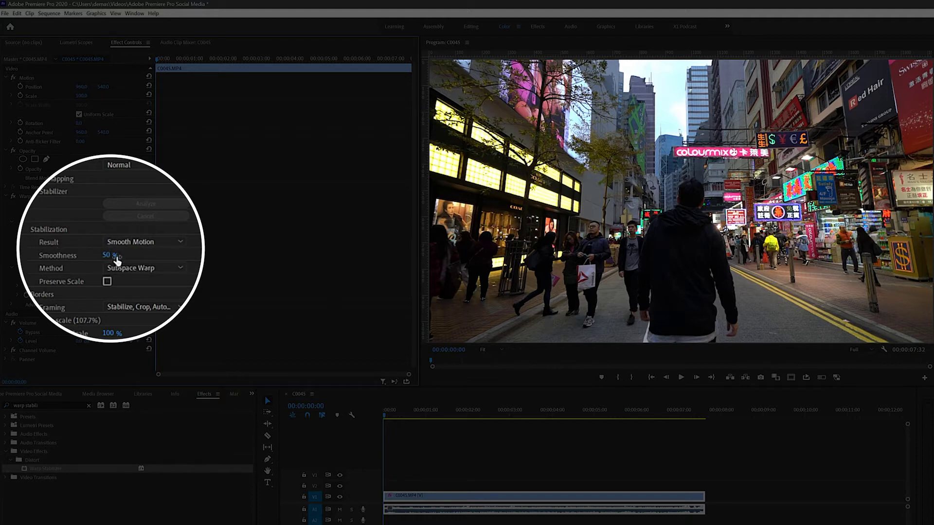
type("75")
key("Return")
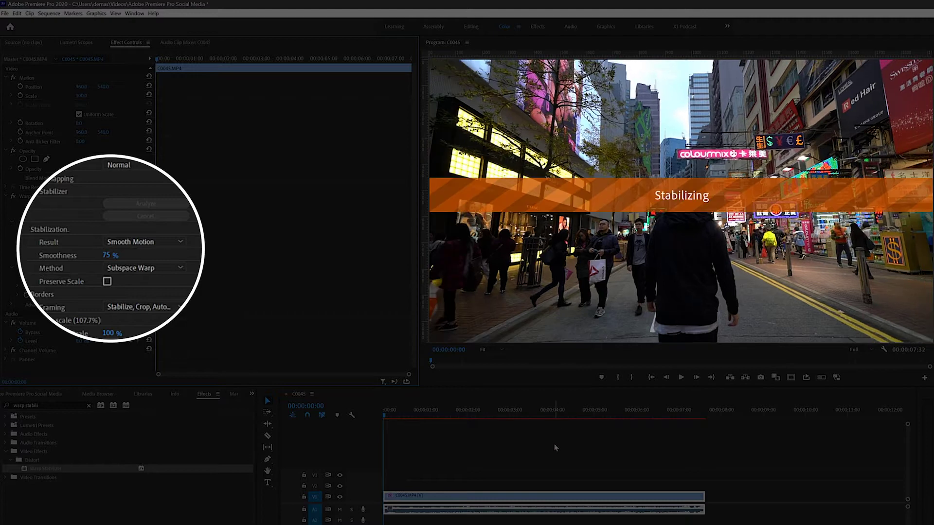
key("space")
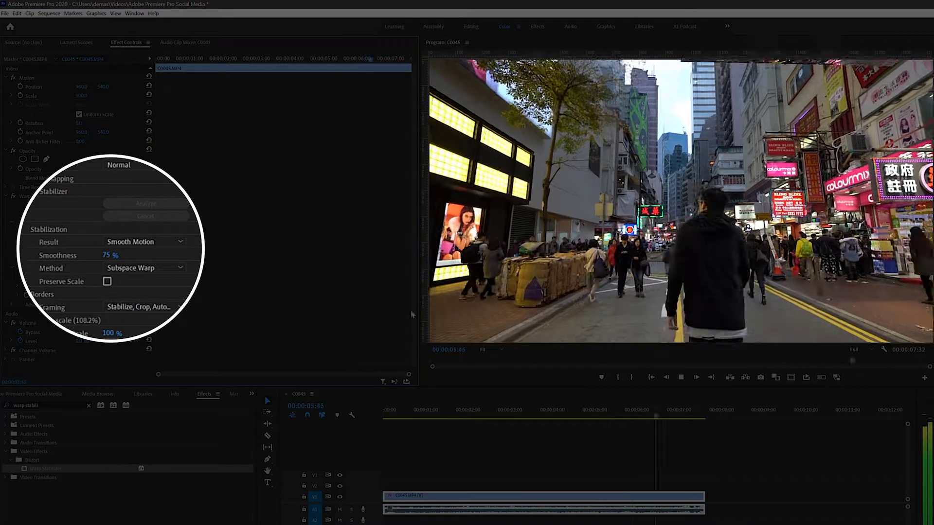
key("Home")
type("25")
key("Return")
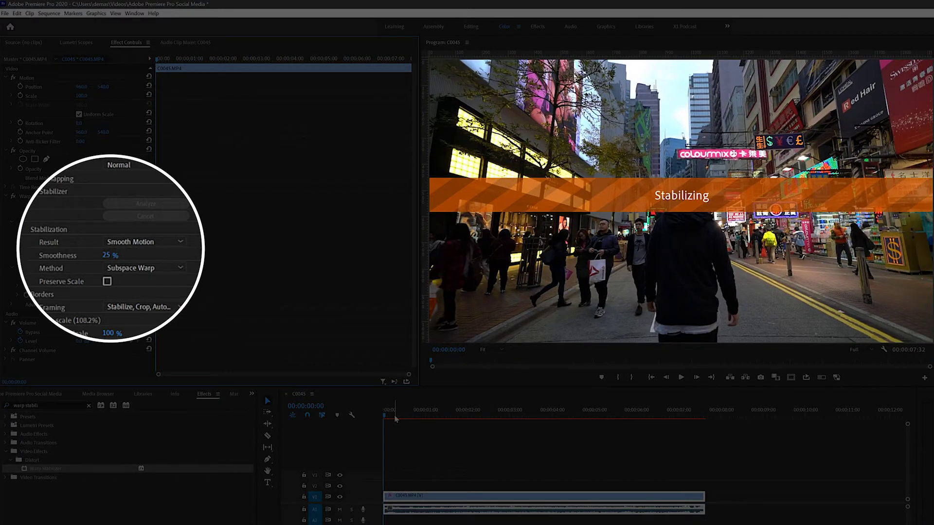
key("space")
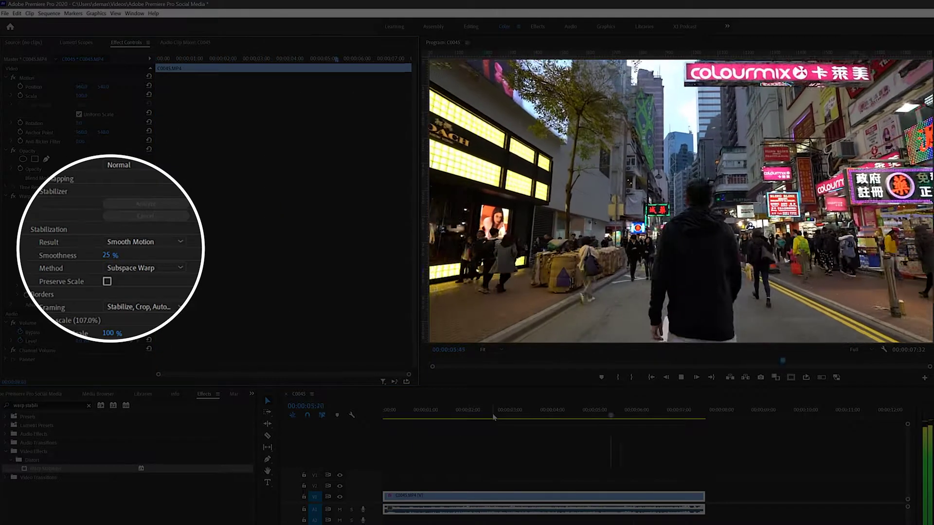
key("Home")
type("50")
key("Return")
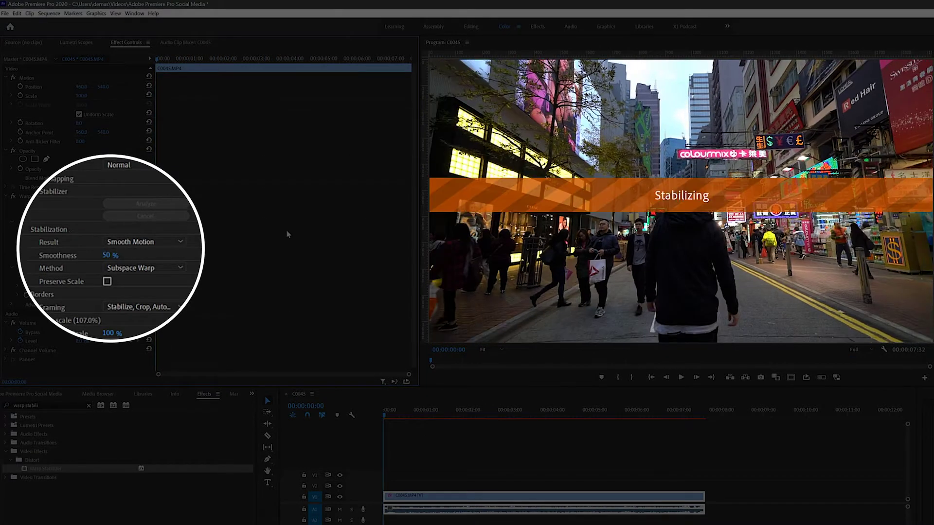
left_click(145, 221)
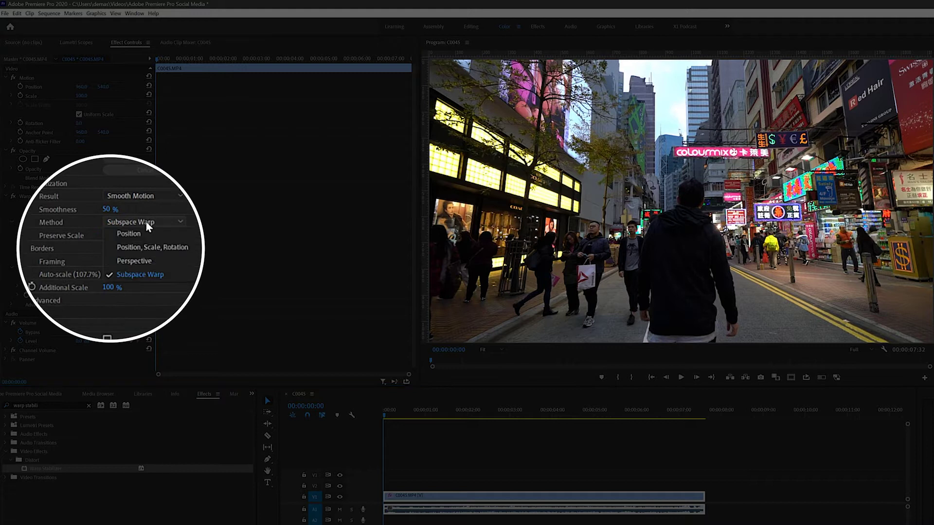
left_click(147, 249)
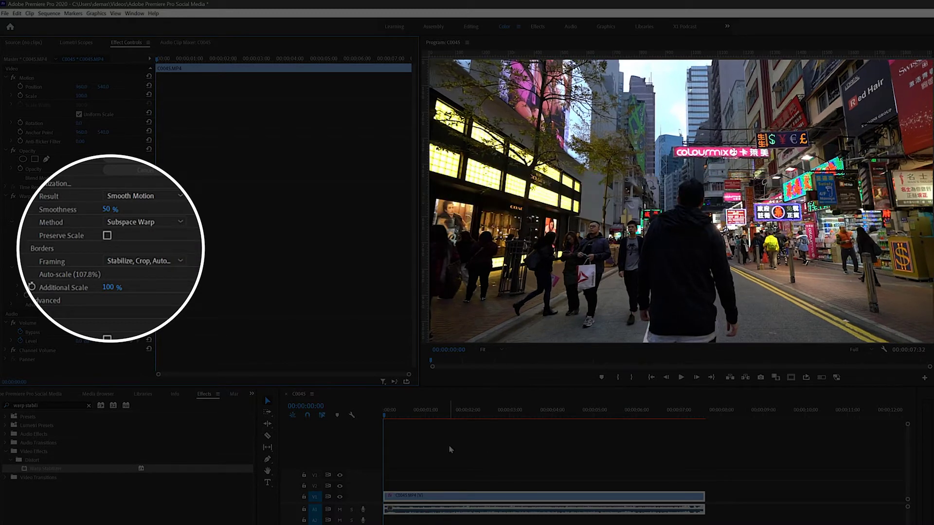
key("space")
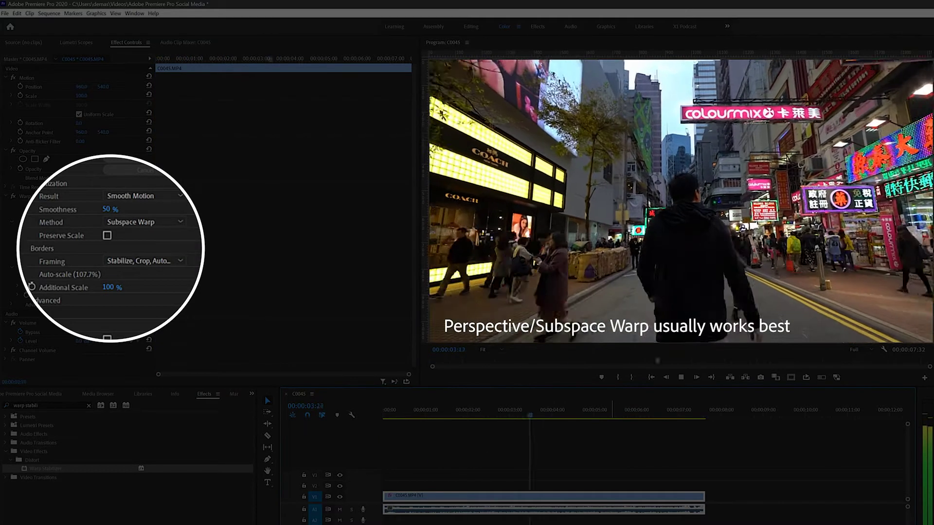
key("Home")
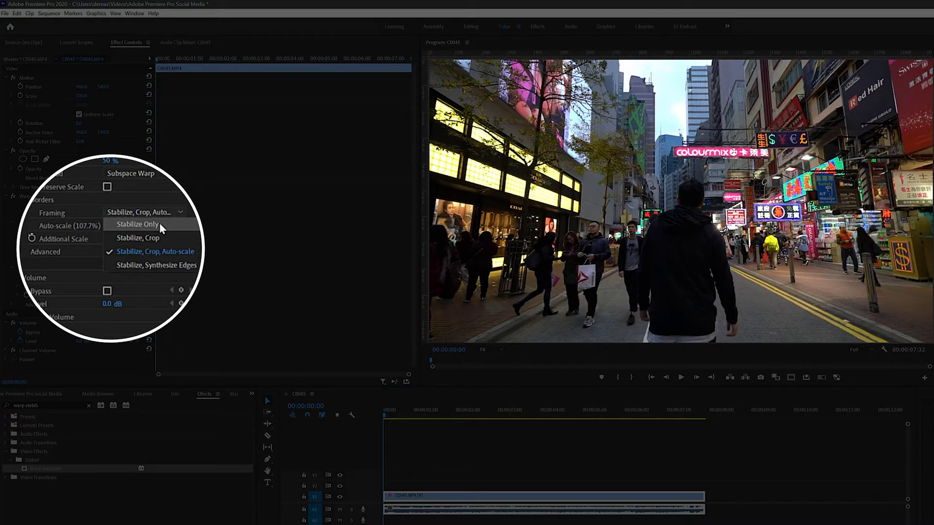
Preview the street clip with Stabilize Only and then Stabilize, Crop framing.
left_click(160, 224)
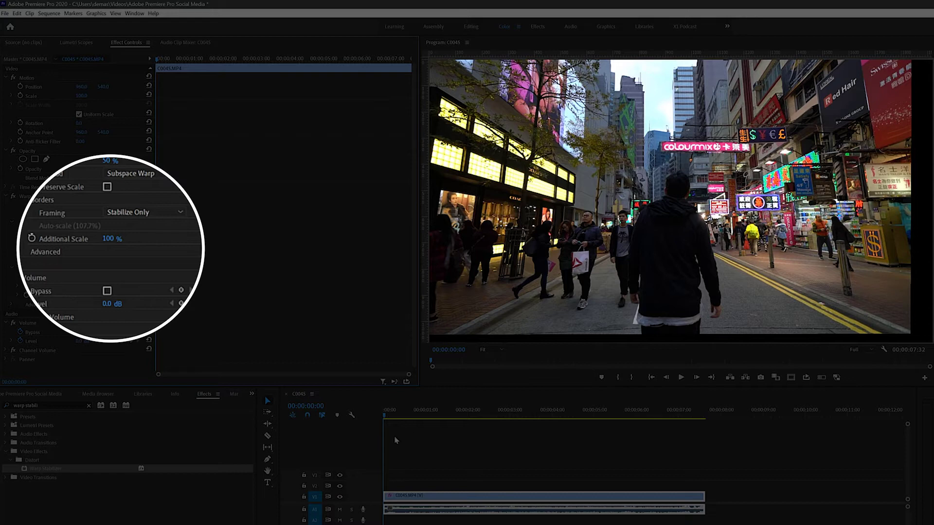
key("space")
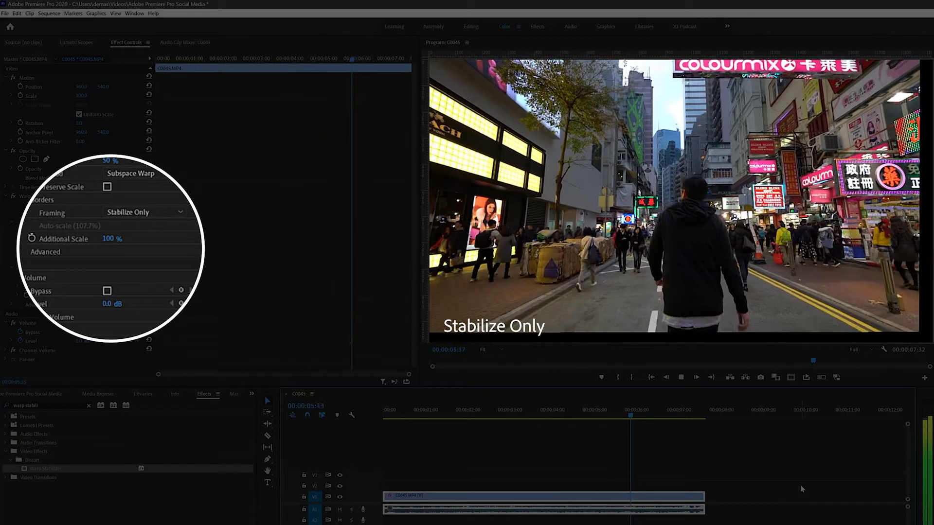
left_click(146, 212)
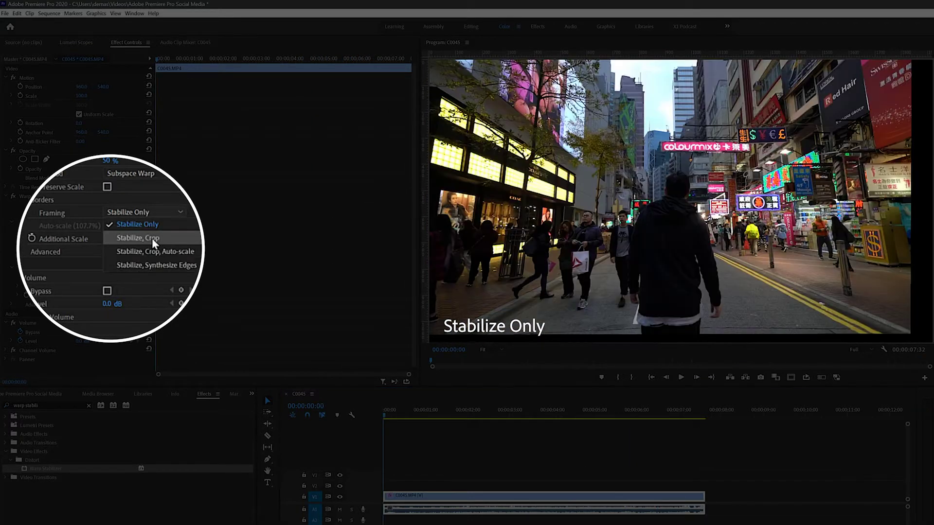
left_click(152, 238)
key("space")
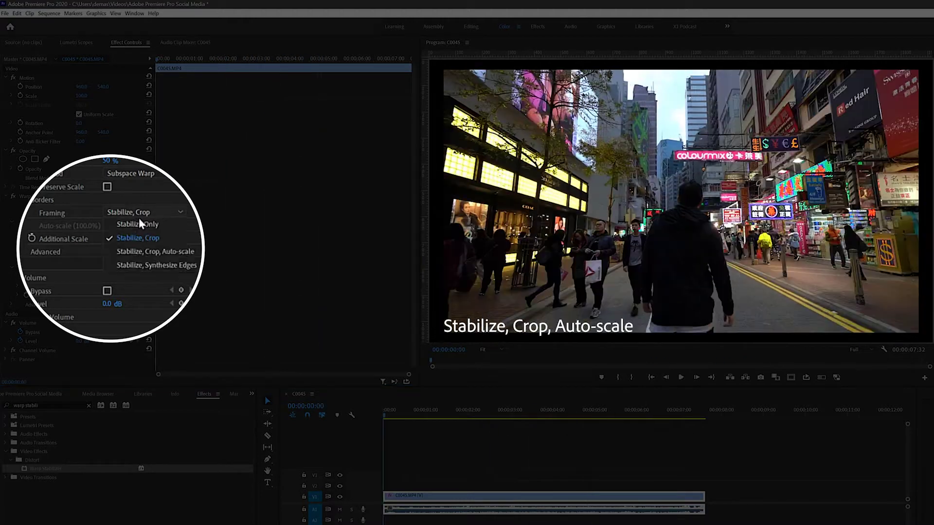
Preview Stabilize, Crop, Auto-scale, settle on Stabilize, Synthesize Edges, and drag C0055 into the sequence.
left_click(156, 250)
key("space")
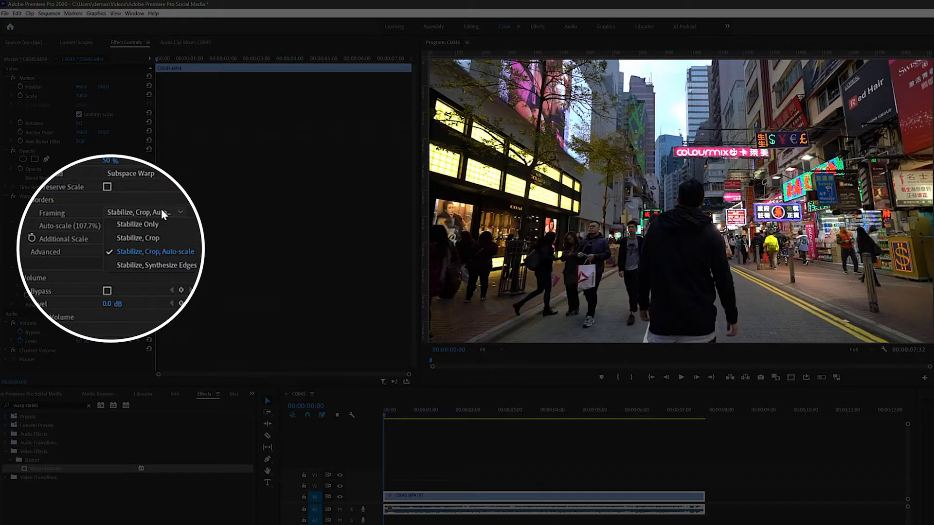
left_click(158, 263)
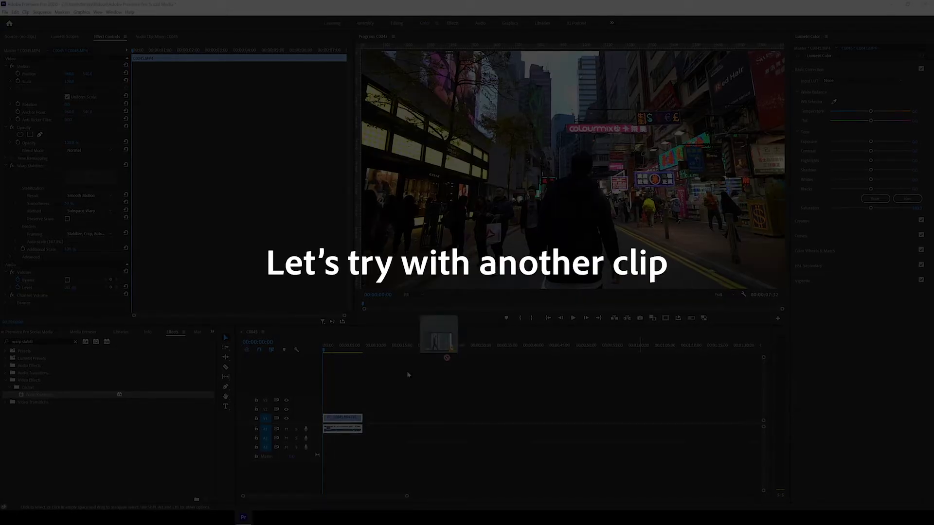
left_click_drag(408, 375, 375, 419)
Place C0055 after C0045 on V1 and trim its end to 00:00:20:33.
left_click(377, 350)
mouse_move(378, 351)
left_mouse_down()
mouse_move(414, 351)
mouse_move(392, 351)
left_mouse_up()
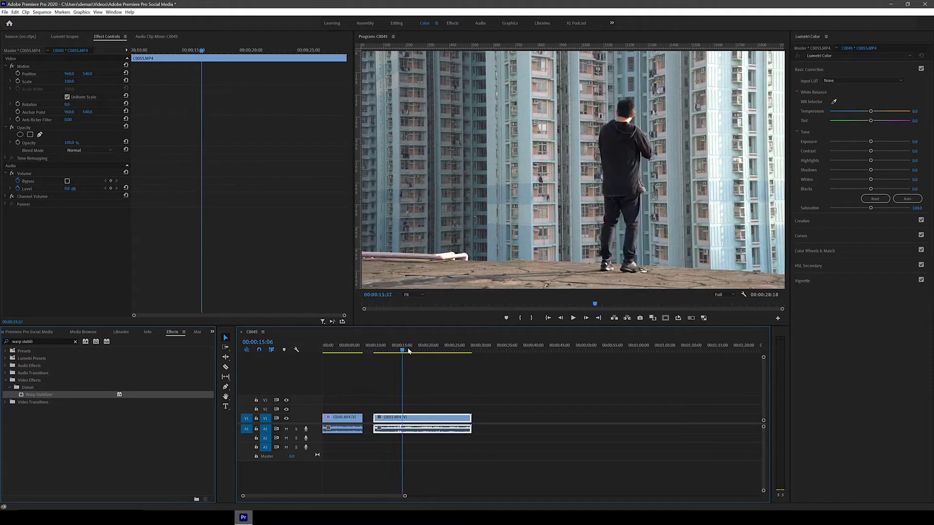
left_click_drag(408, 351, 440, 352)
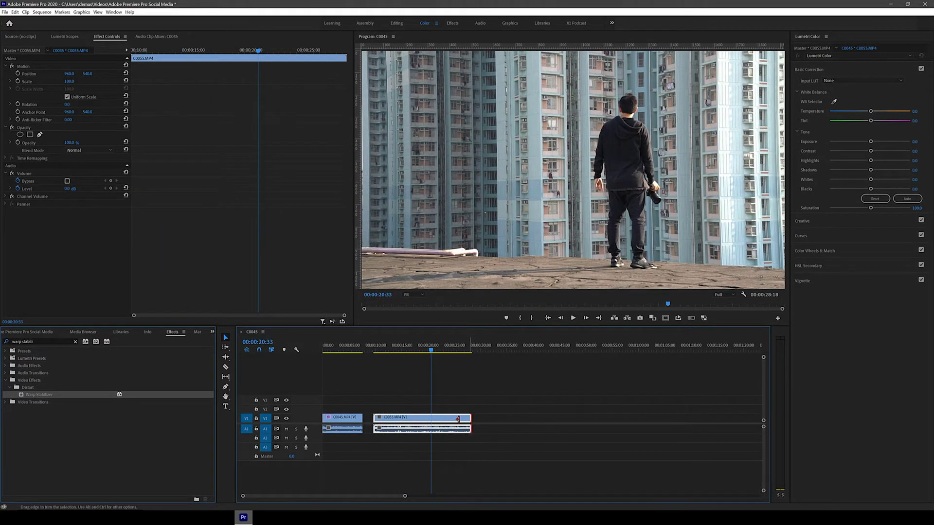
left_click_drag(458, 420, 431, 420)
key("space")
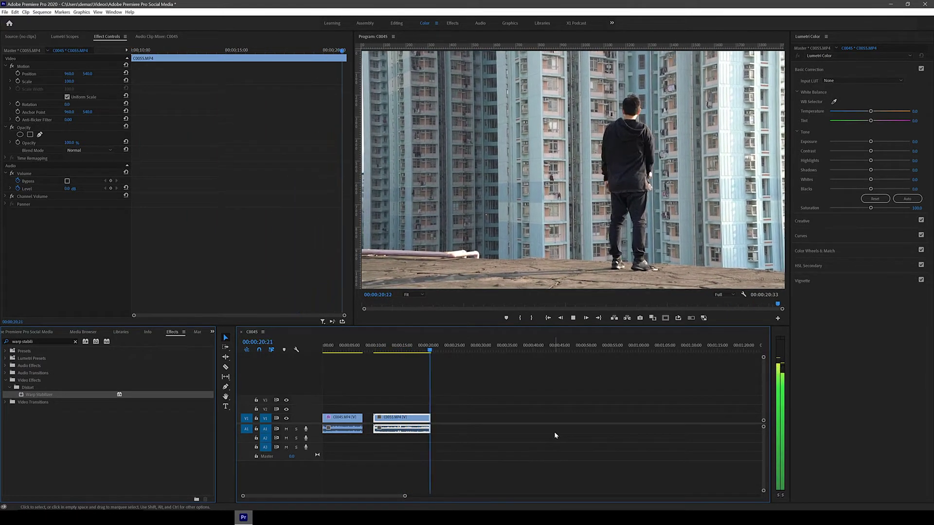
Apply Warp Stabilizer to C0055 and set its Result to No Motion.
left_click_drag(39, 398, 361, 383)
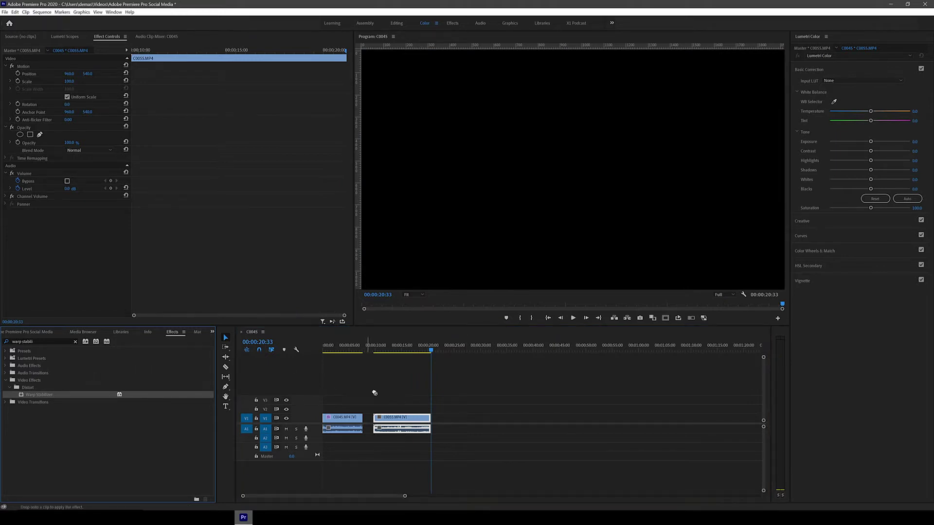
left_click_drag(391, 422, 391, 421)
left_click(378, 349)
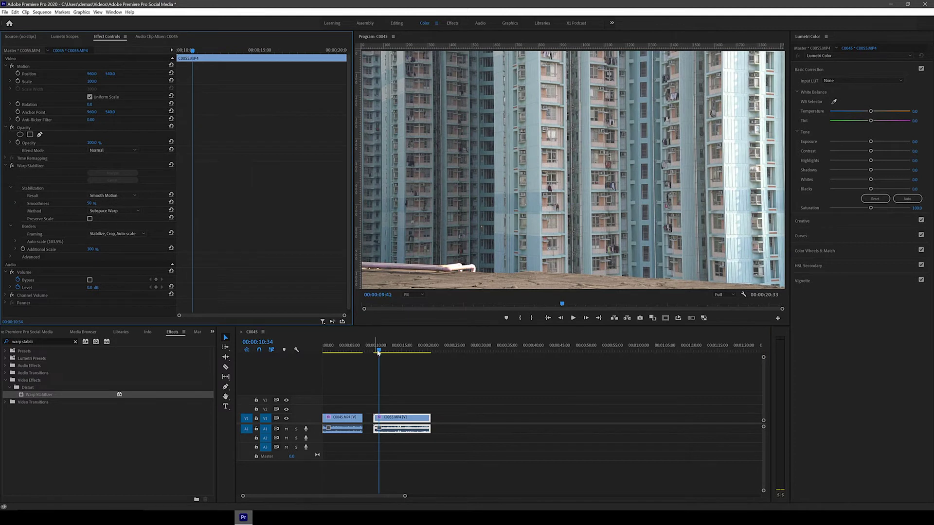
mouse_move(378, 352)
left_mouse_down()
mouse_move(426, 348)
mouse_move(363, 349)
mouse_move(376, 350)
left_mouse_up()
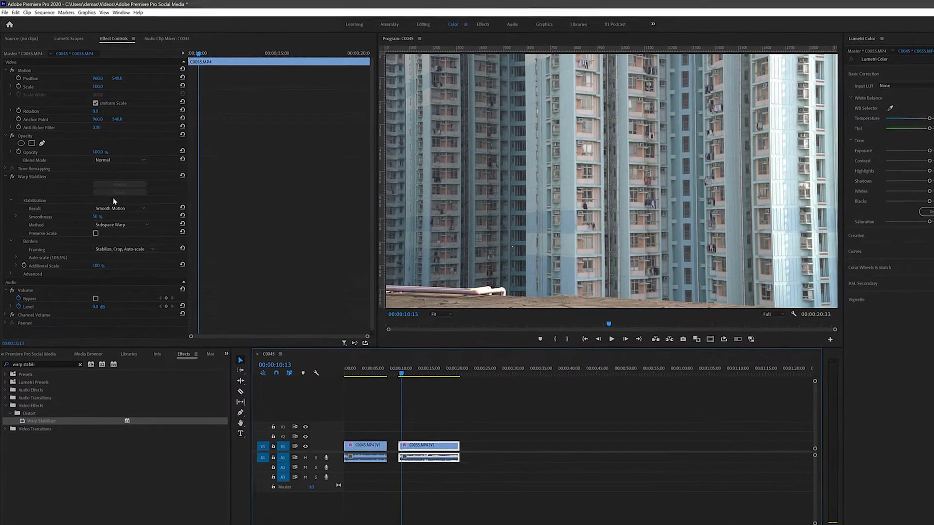
left_click(113, 195)
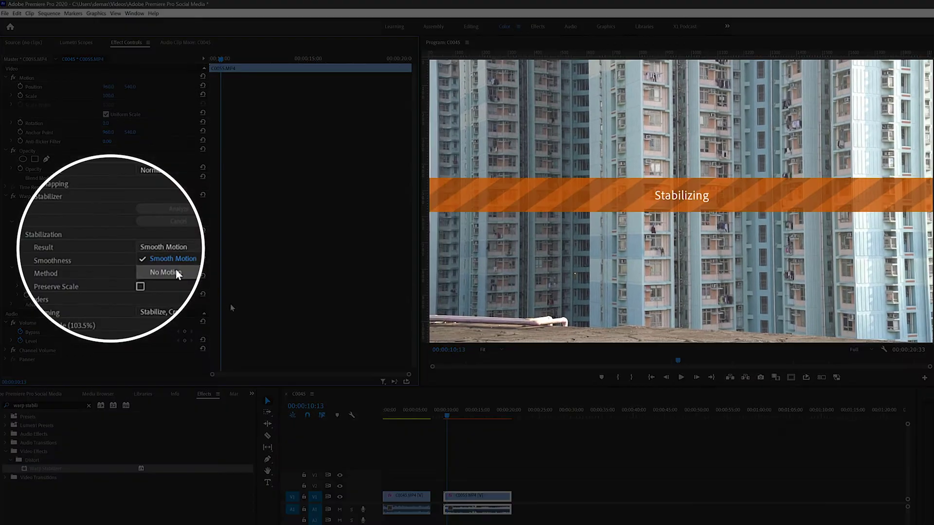
left_click(172, 272)
key("space")
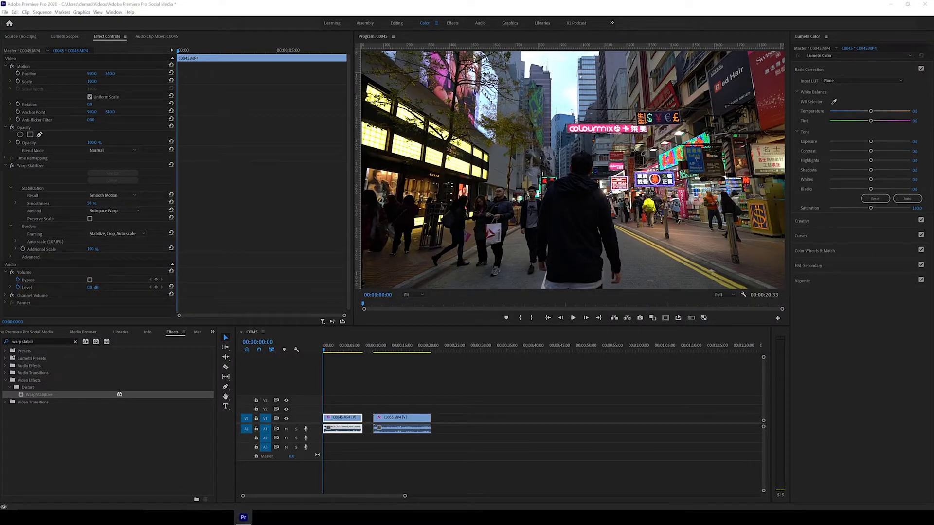
Alt-drag a copy of C0045 to the end of V1 and clear its Warp Stabilizer.
left_click_drag(334, 422, 457, 420)
left_click(442, 347)
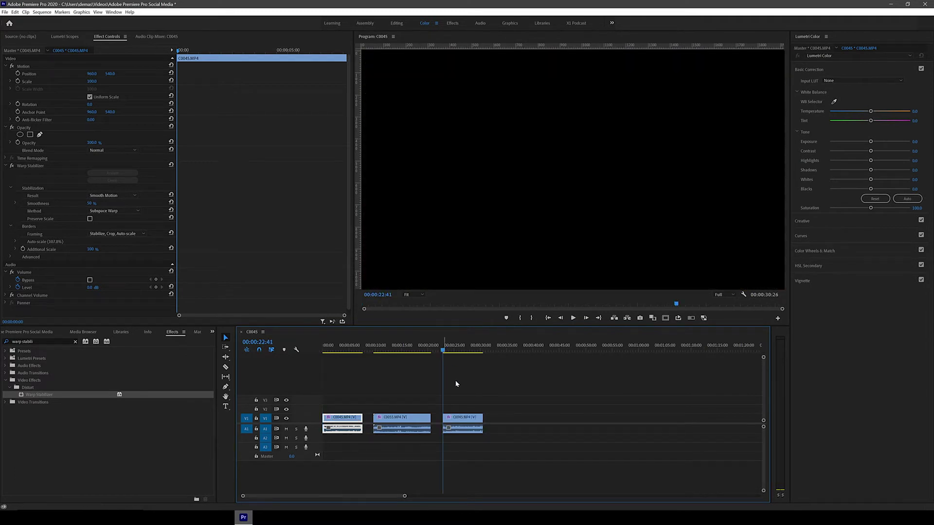
left_click(444, 350)
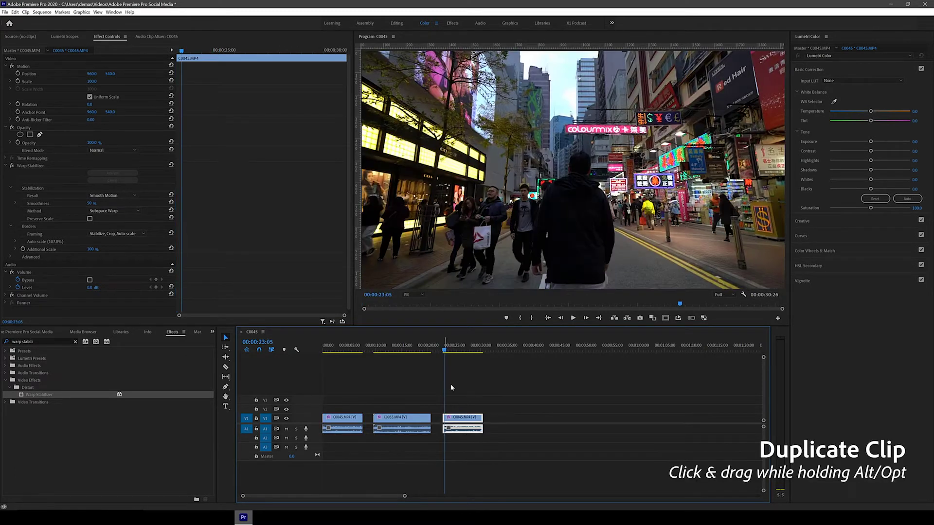
right_click(32, 166)
left_click(59, 219)
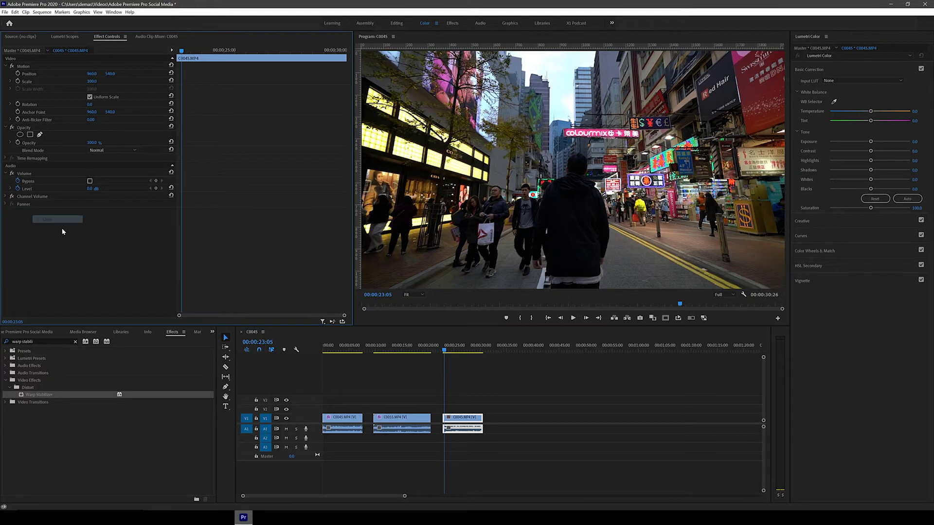
mouse_move(450, 351)
left_mouse_down()
mouse_move(478, 351)
mouse_move(449, 351)
left_mouse_up()
Change the sequence timebase to 23.976 frames/second in Sequence Settings.
left_click(42, 11)
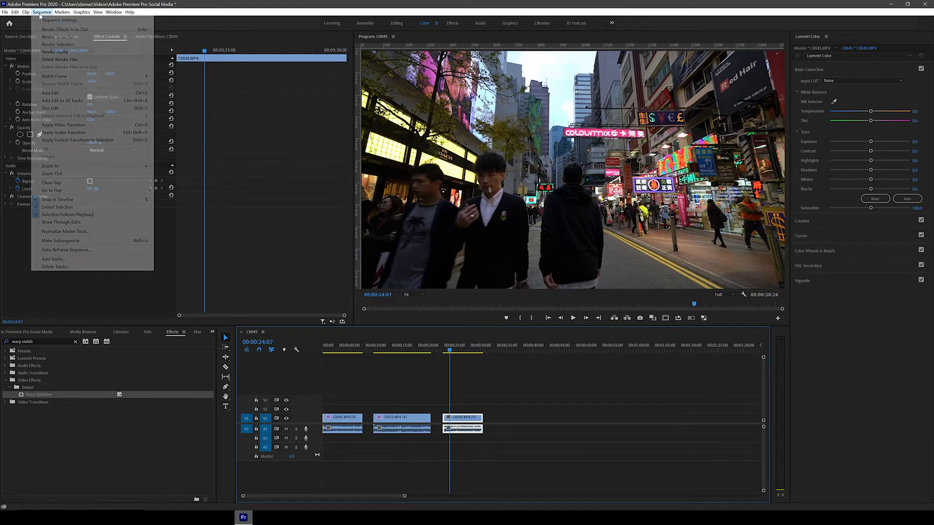
left_click(51, 19)
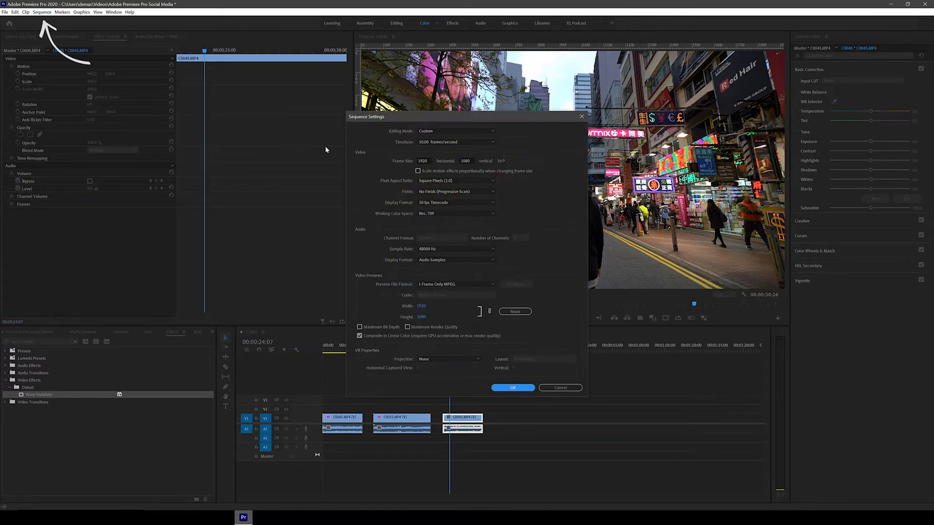
left_click(447, 144)
left_click(445, 188)
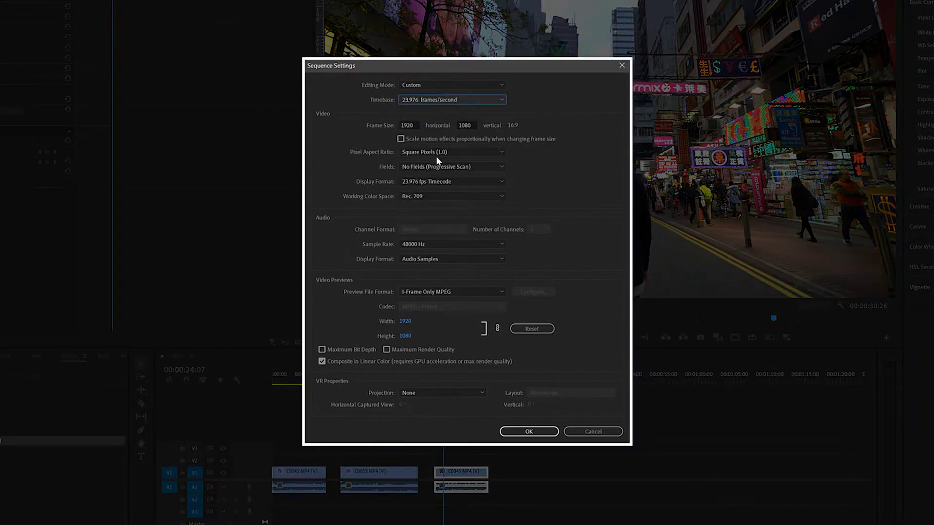
left_click(528, 432)
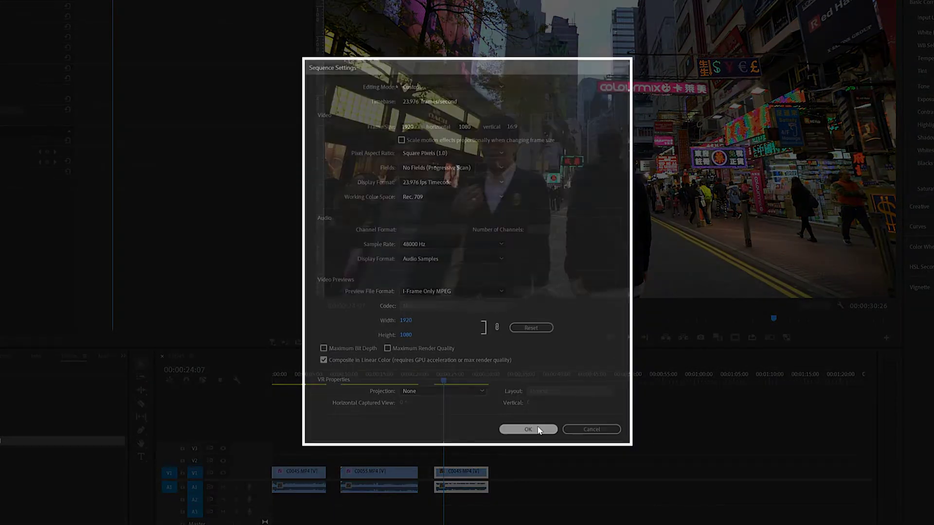
Set the third clip's speed to 50% in Speed/Duration.
right_click(464, 475)
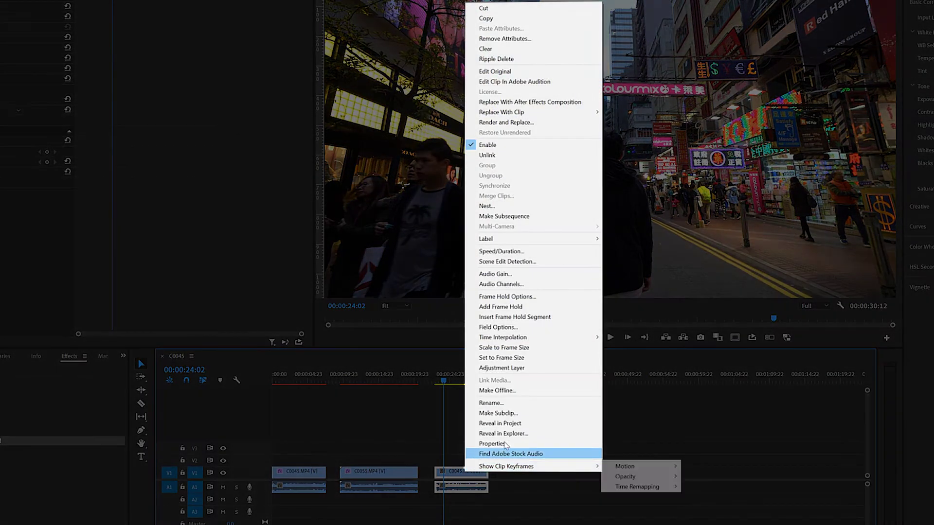
left_click(521, 251)
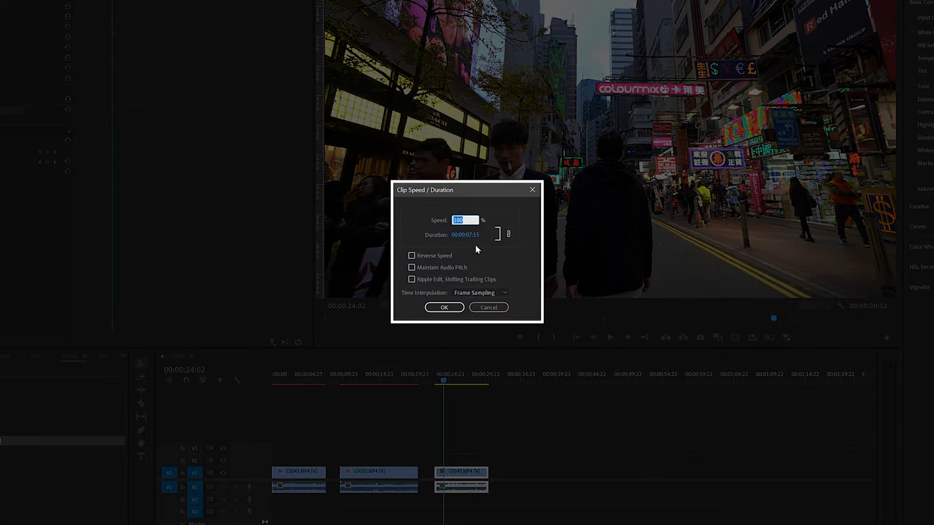
type("50")
left_click(444, 307)
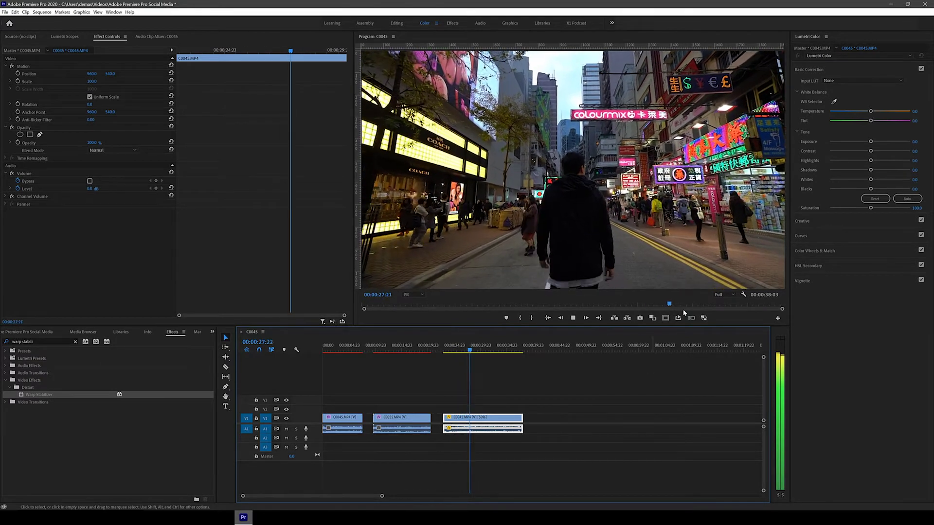
key("space")
left_click(213, 372)
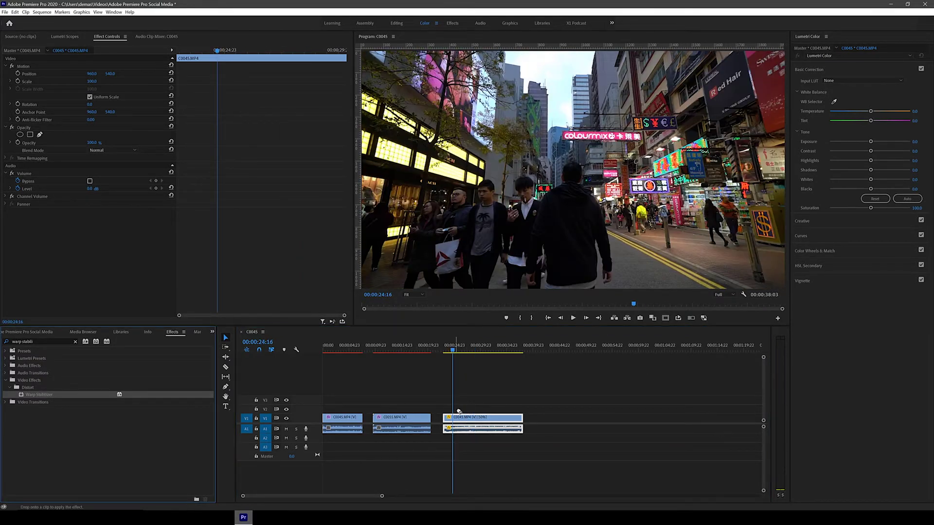
left_click_drag(465, 417, 466, 417)
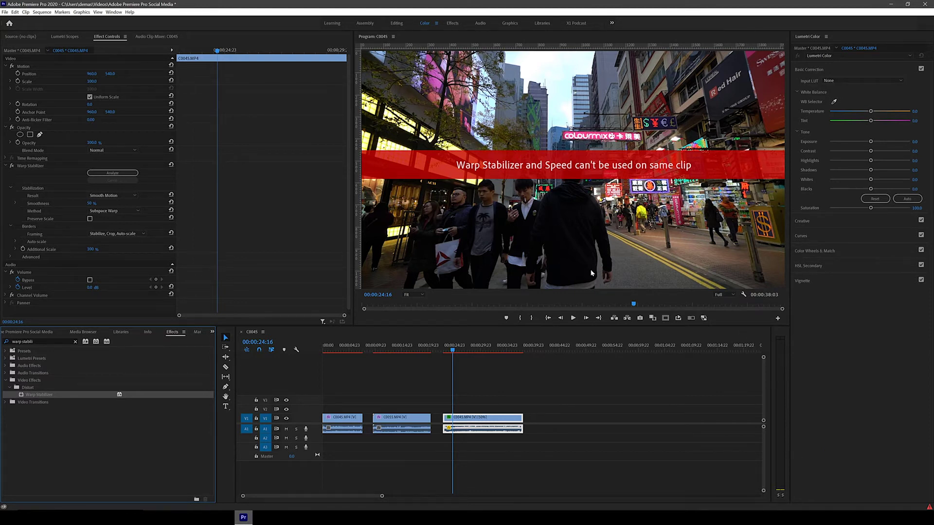
key("ctrl+z")
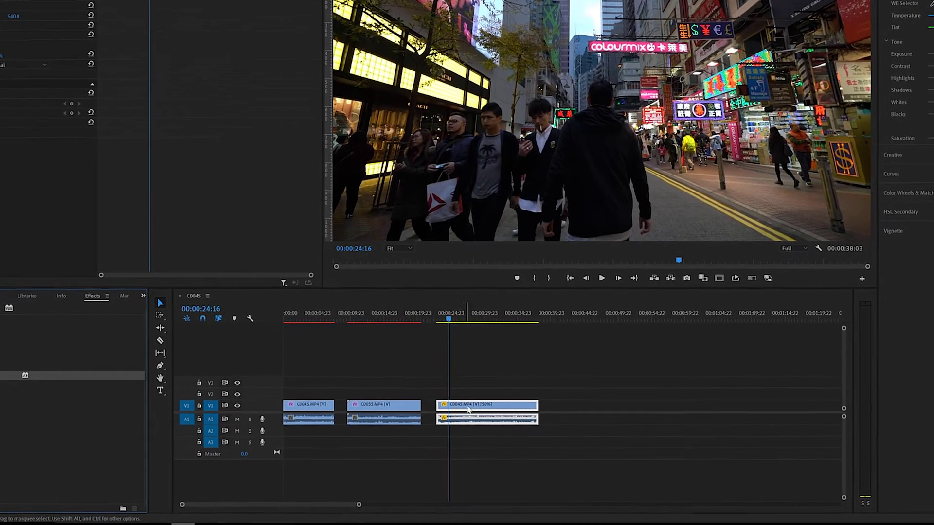
right_click(469, 409)
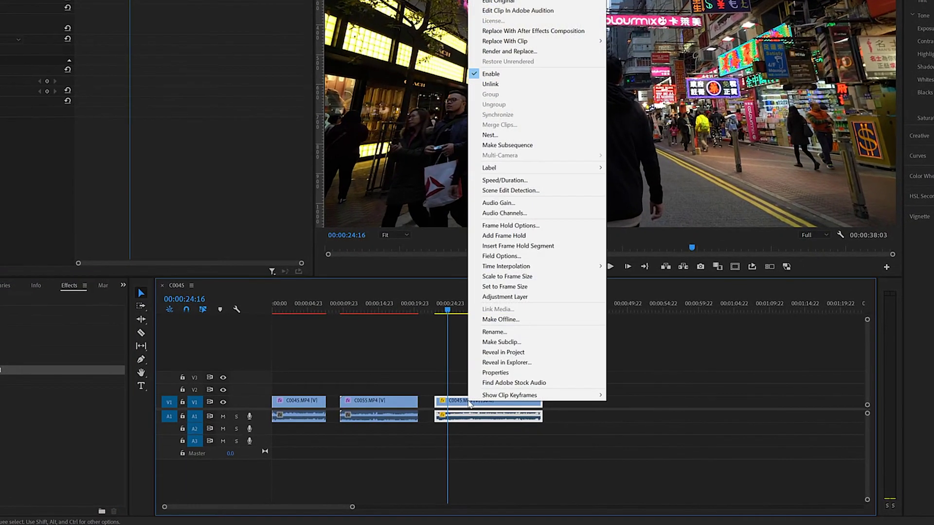
Nest the 50% clip as Nested Sequence 01, then drop Warp Stabilizer onto it.
left_click(492, 136)
left_click(444, 196)
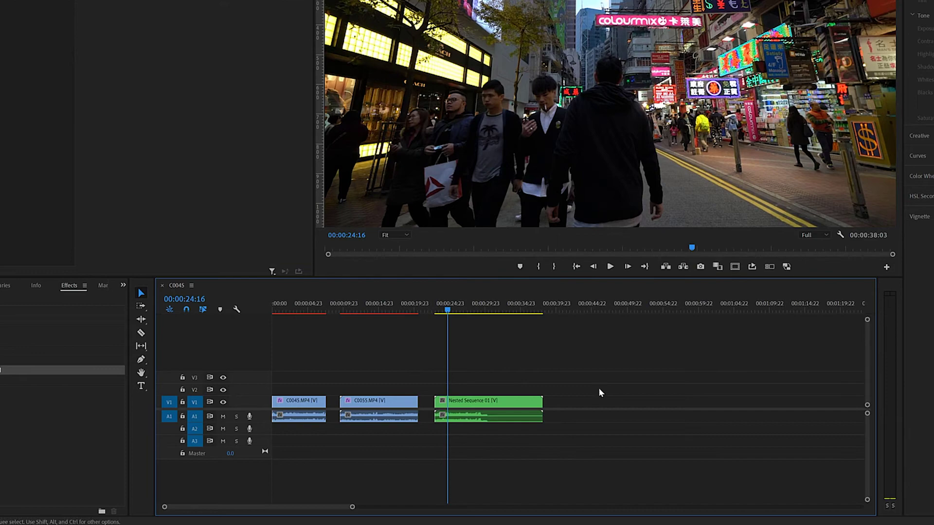
left_click(524, 402)
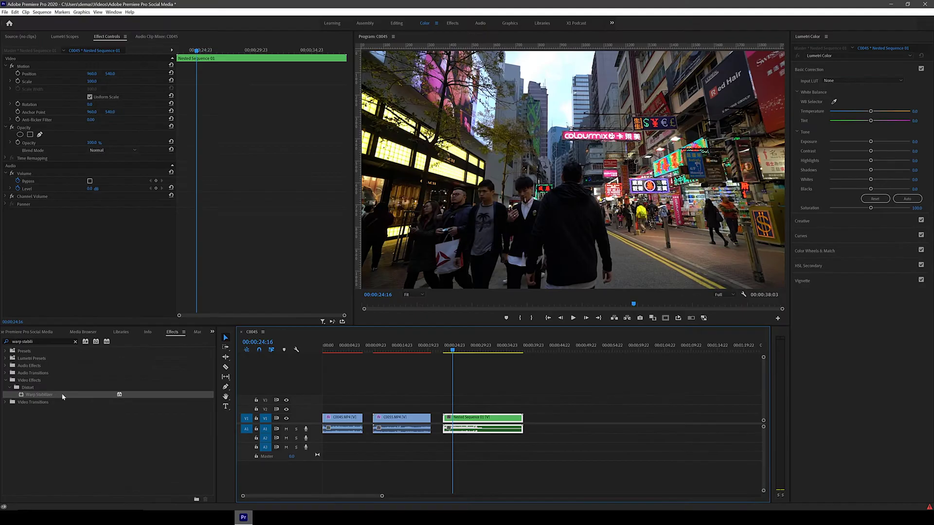
left_click(38, 396)
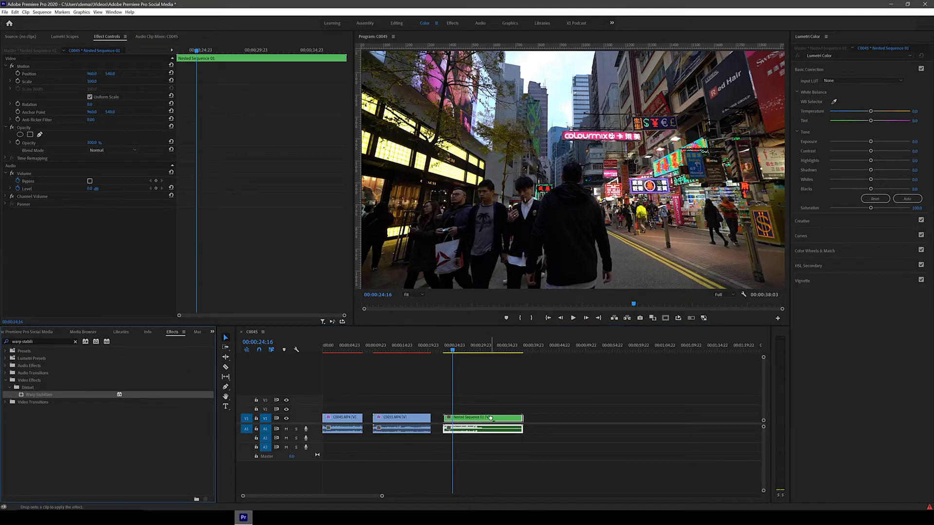
left_click_drag(490, 418, 491, 417)
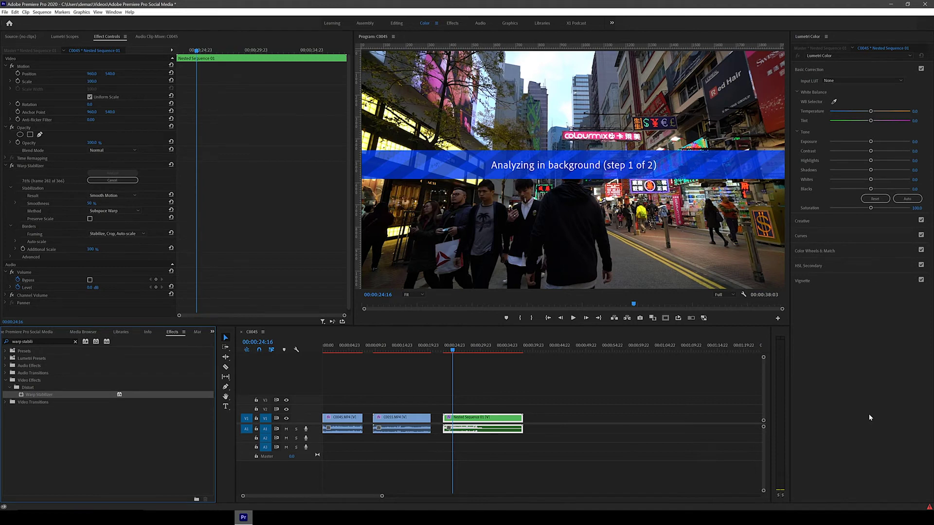
key("space")
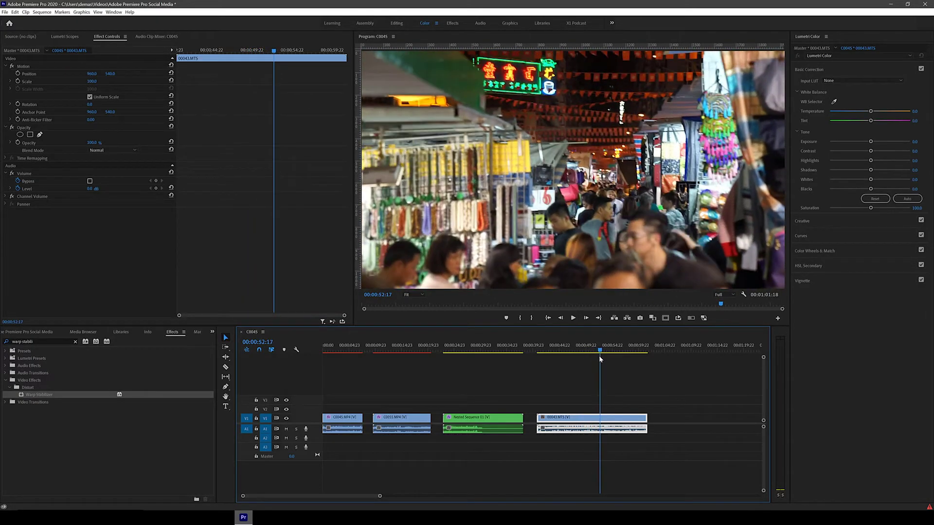
Trim 00043.MTS so the sequence ends at 00:00:49:16, then drop Warp Stabilizer onto it.
mouse_move(600, 358)
left_mouse_down()
mouse_move(545, 357)
mouse_move(583, 358)
left_mouse_up()
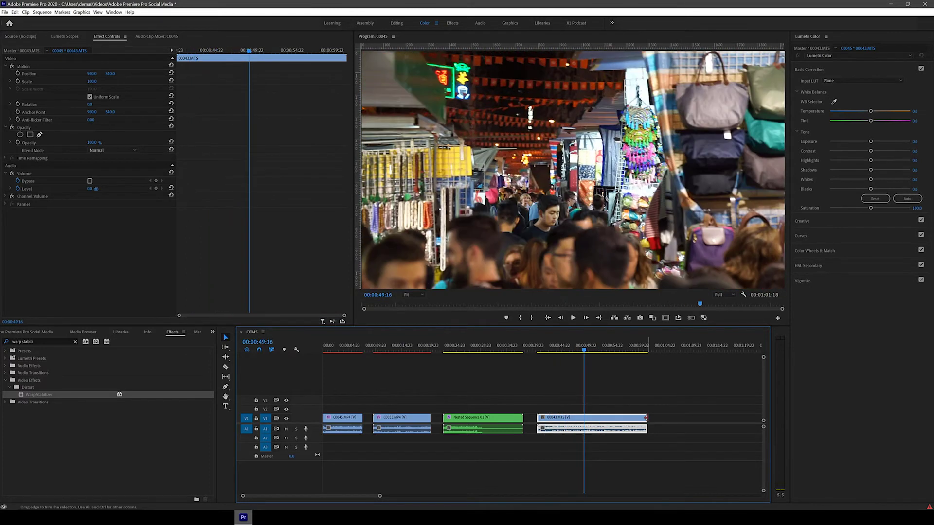
left_click_drag(588, 420, 583, 419)
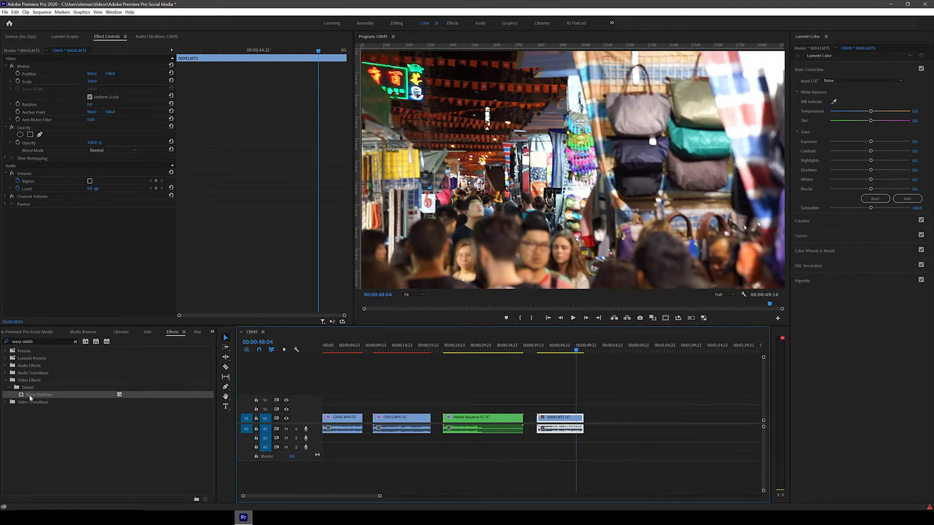
left_click_drag(30, 397, 544, 392)
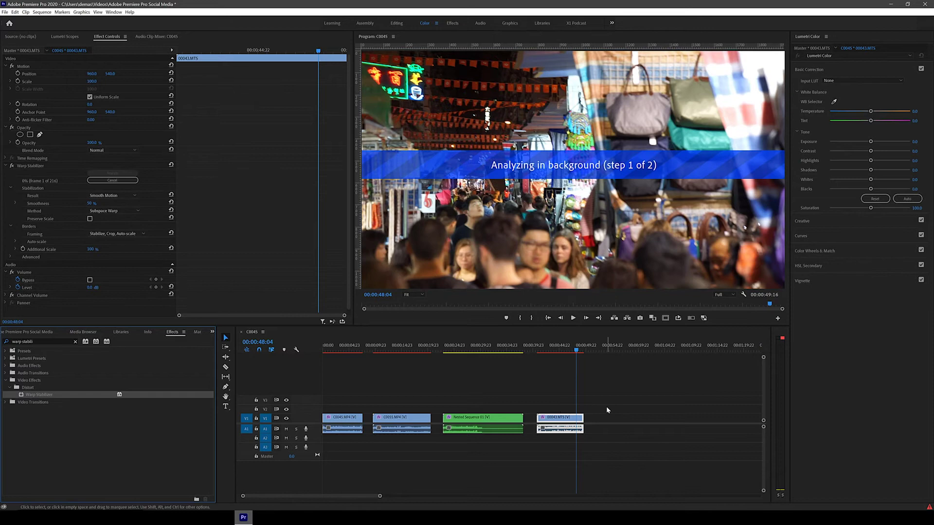